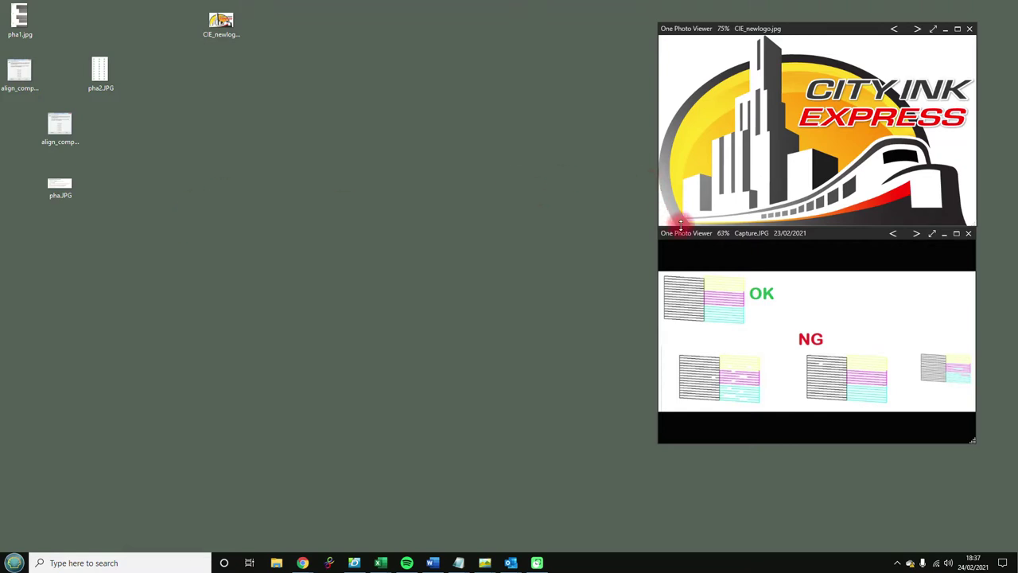
Step: Open the maintenance options of the EPSON WF-3720 Series printer through the print settings for CIE_newlogo.jpg
{"action": "left_click_drag", "start_coordinate": [683, 233], "coordinate": [268, 101]}
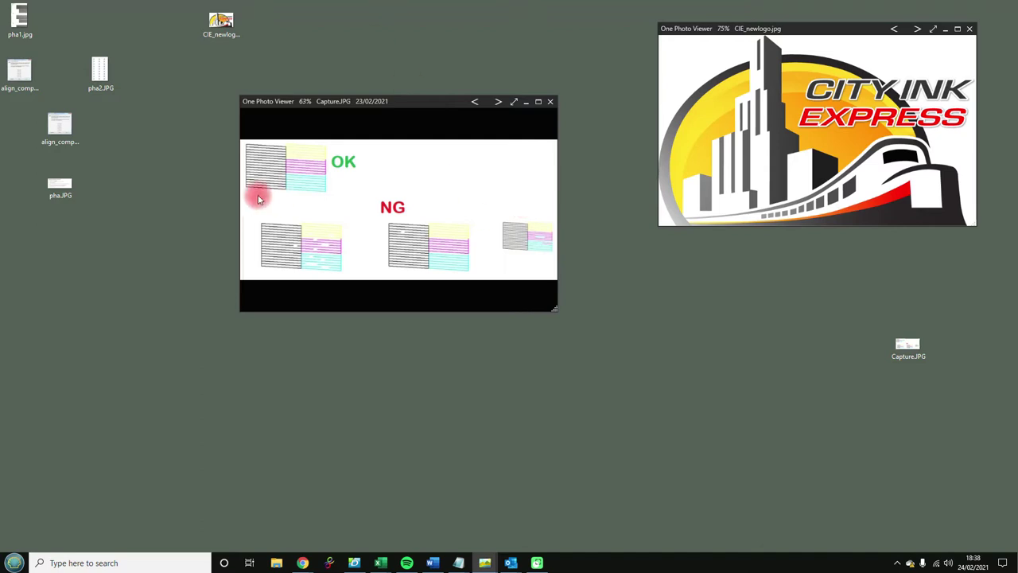
{"action": "right_click", "coordinate": [227, 22]}
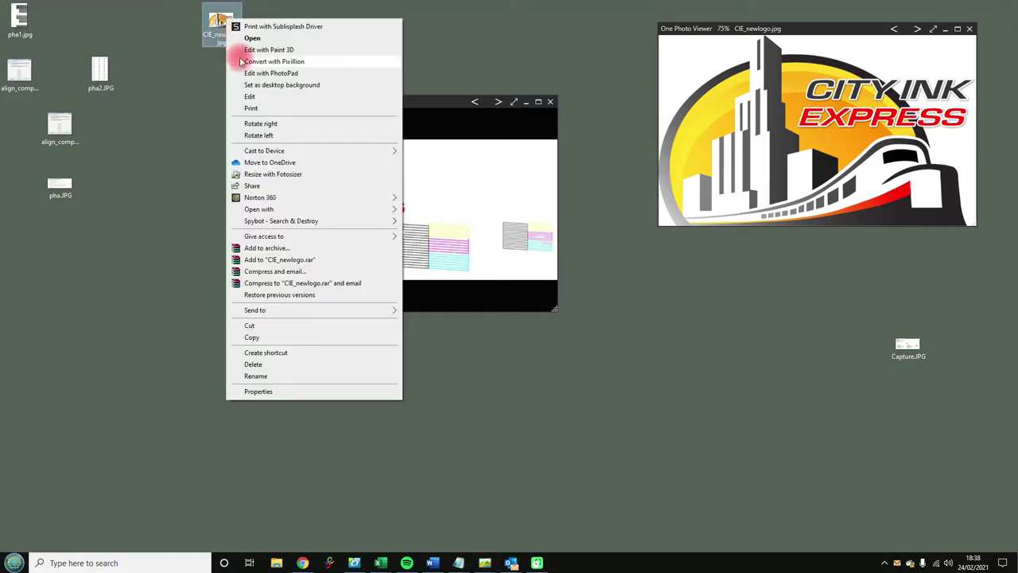
{"action": "left_click", "coordinate": [255, 108]}
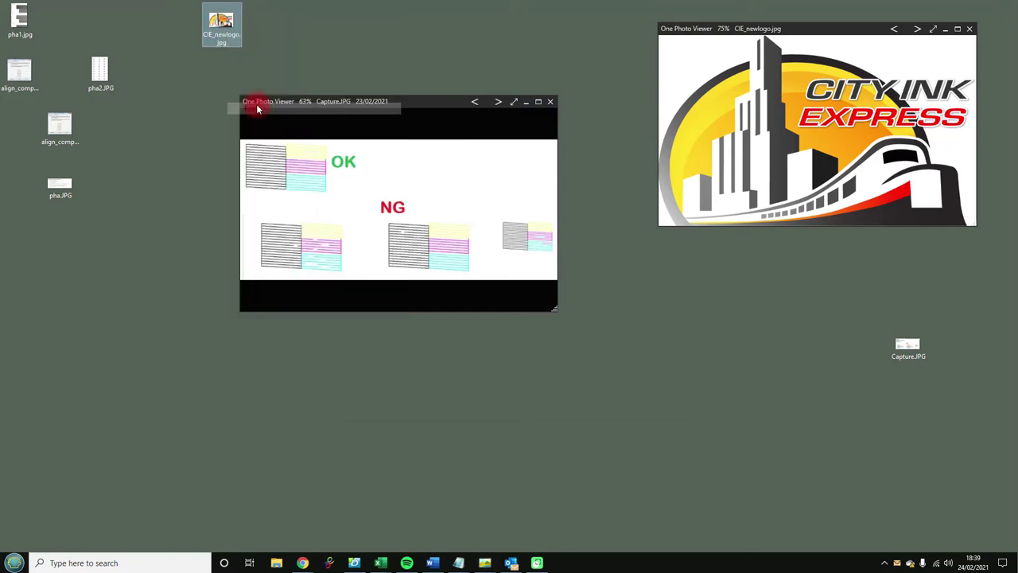
{"action": "left_click", "coordinate": [681, 390]}
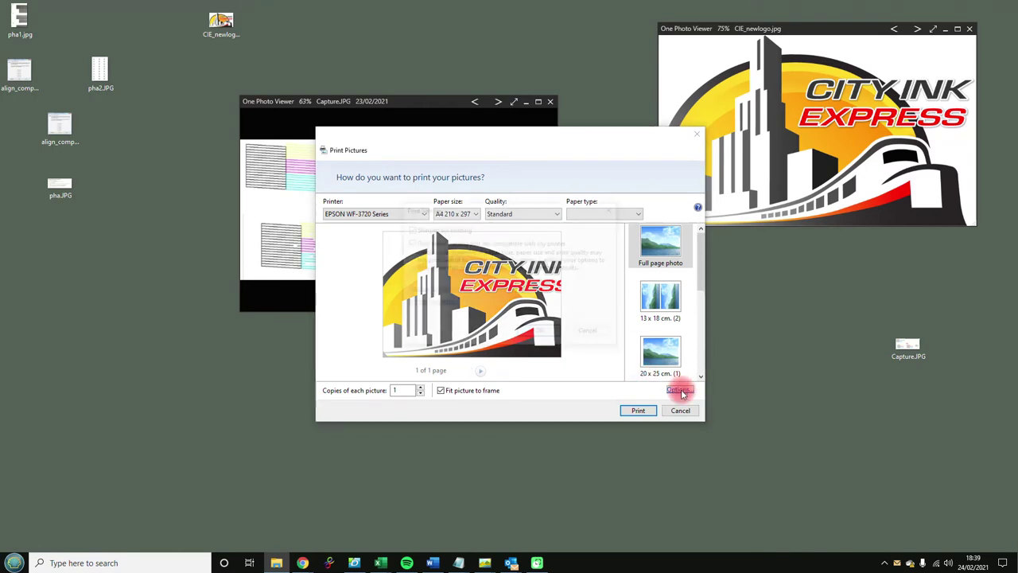
{"action": "left_click", "coordinate": [428, 304]}
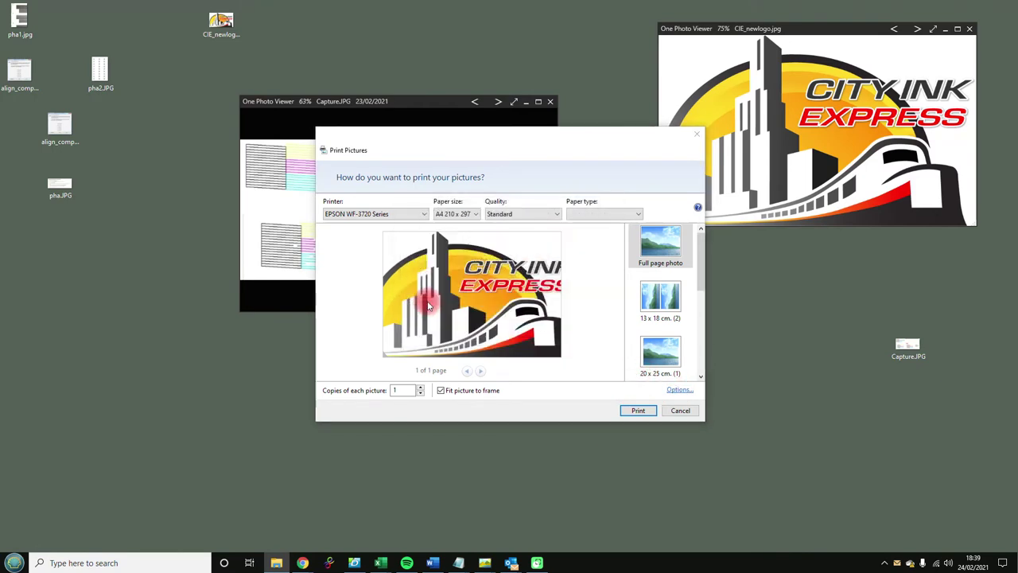
{"action": "left_click", "coordinate": [418, 230]}
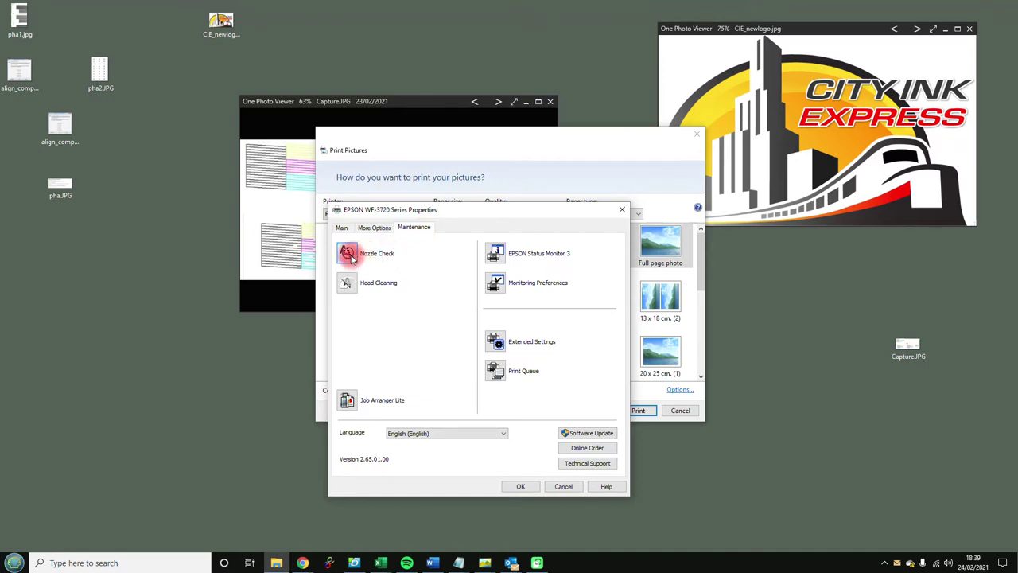
Step: Separate the Capture.JPG nozzle sample and the printer properties so both can be viewed without overlapping
{"action": "left_click", "coordinate": [345, 103]}
{"action": "left_click_drag", "start_coordinate": [344, 103], "coordinate": [232, 85]}
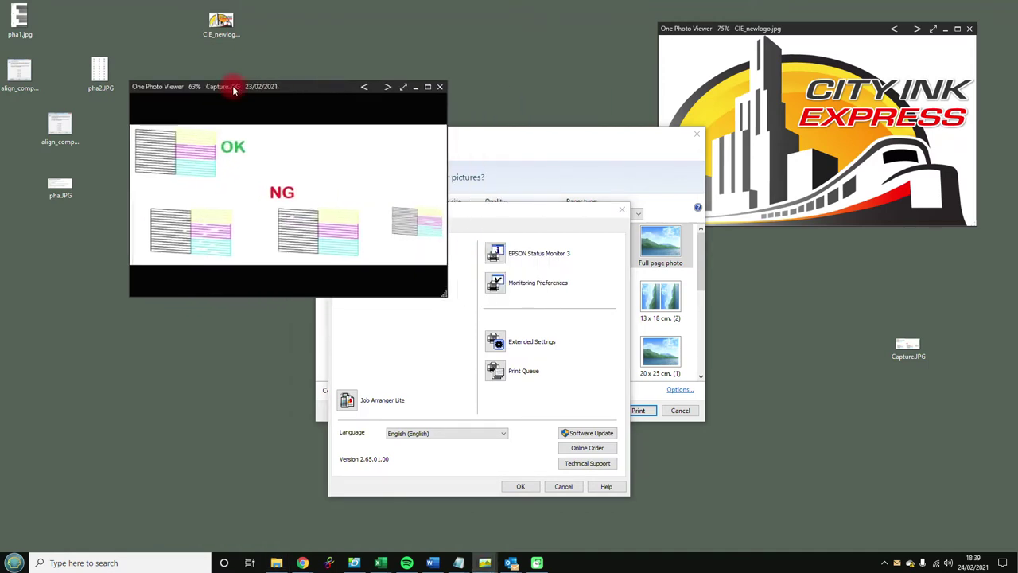
{"action": "left_click_drag", "start_coordinate": [482, 207], "coordinate": [631, 118]}
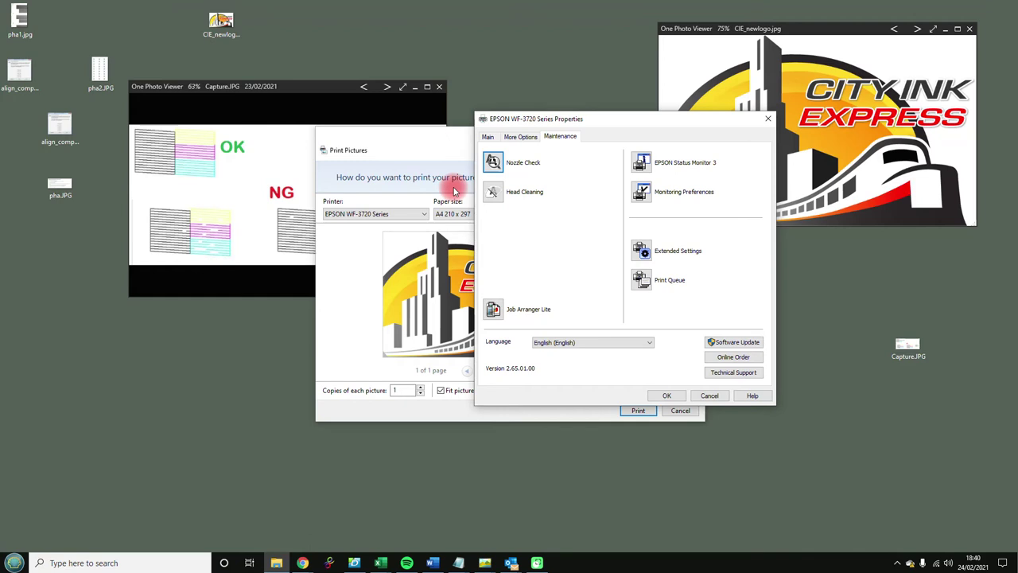
Step: Cancel the printer properties and the picture print, and move the Capture.JPG sample below the logo image
{"action": "left_click", "coordinate": [709, 397]}
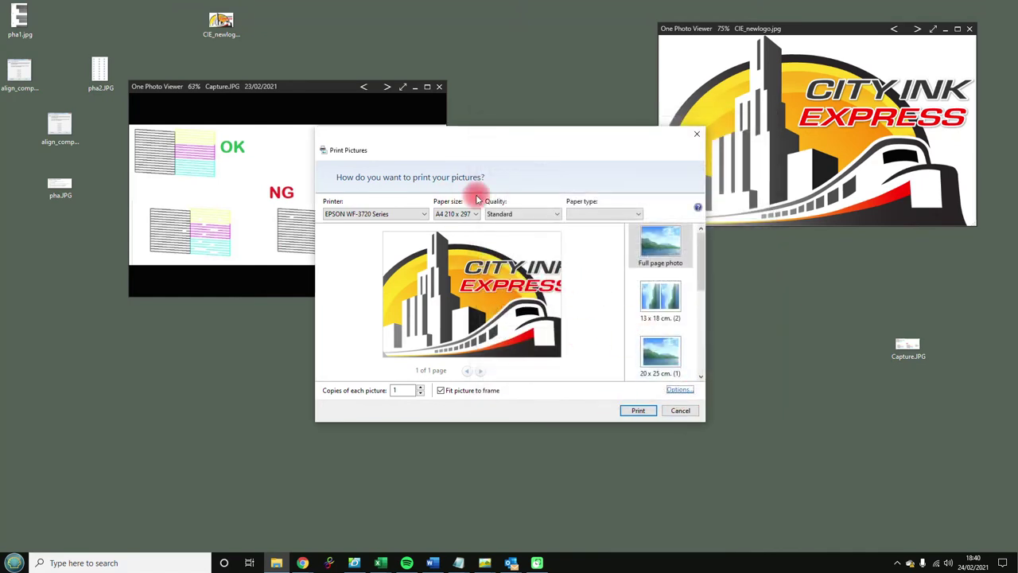
{"action": "left_click", "coordinate": [680, 411]}
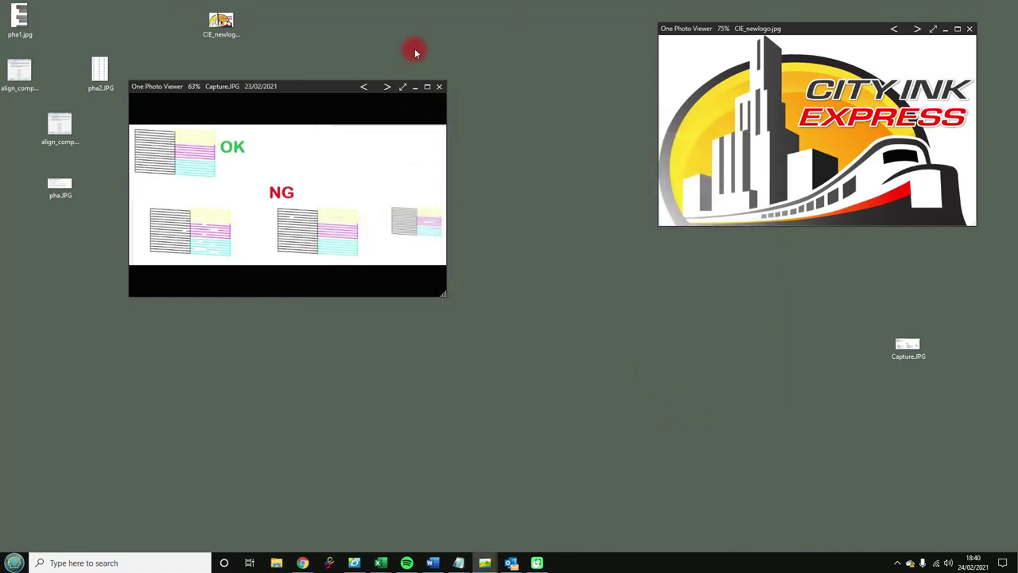
{"action": "left_click_drag", "start_coordinate": [340, 88], "coordinate": [699, 249]}
Step: Open Devices and Printers and find the EPSONCEF924 (WF-3720 Series) printer in the printer list
{"action": "left_click", "coordinate": [15, 562]}
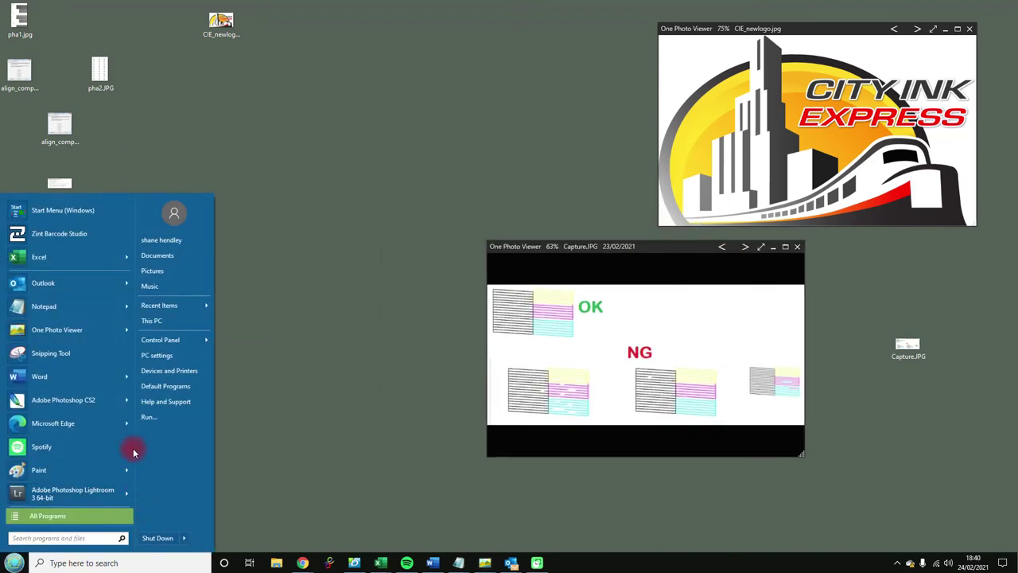
{"action": "left_click", "coordinate": [168, 371]}
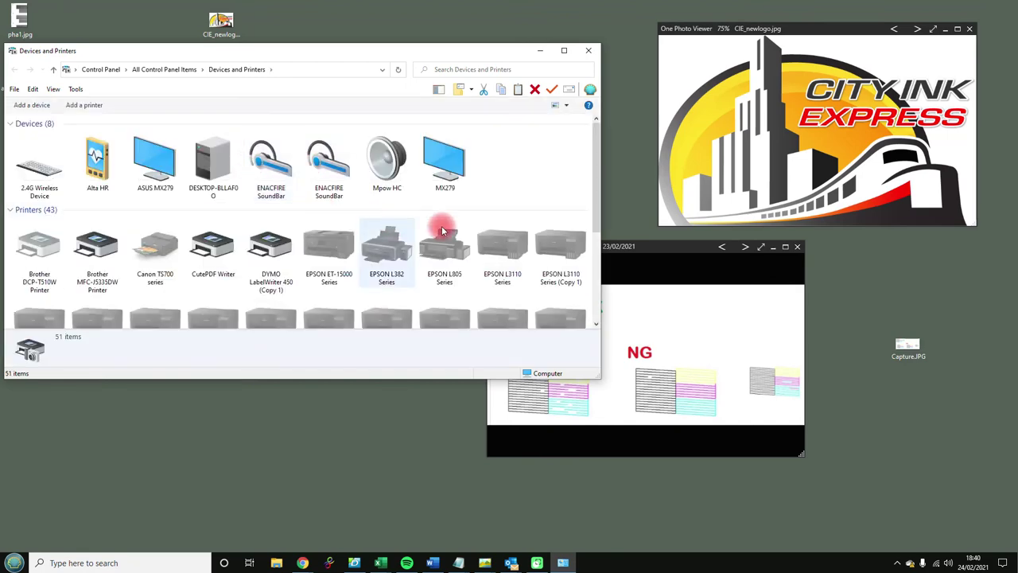
{"action": "left_click", "coordinate": [593, 208]}
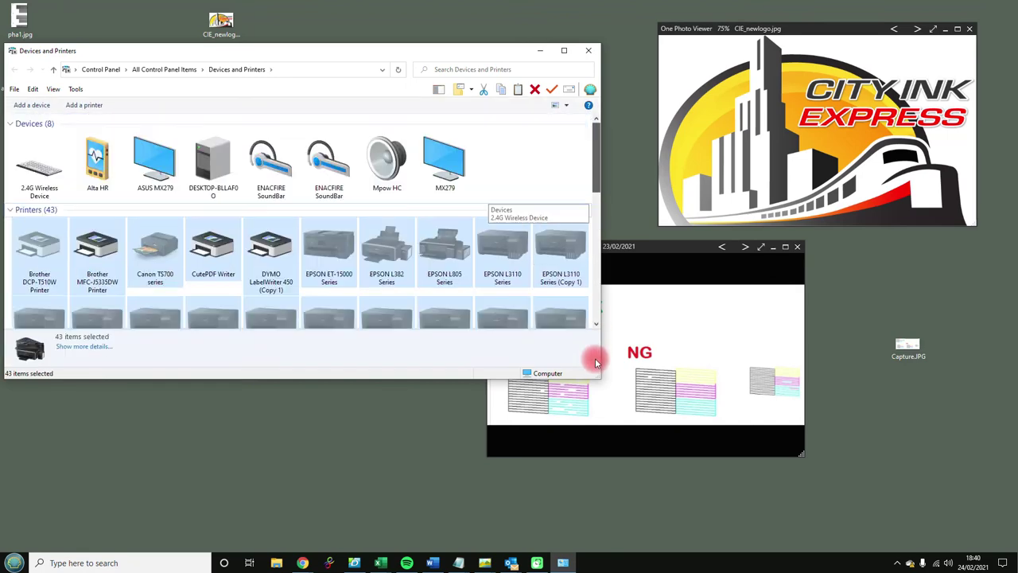
{"action": "scroll", "coordinate": [601, 325], "scroll_direction": "down", "scroll_amount": 5}
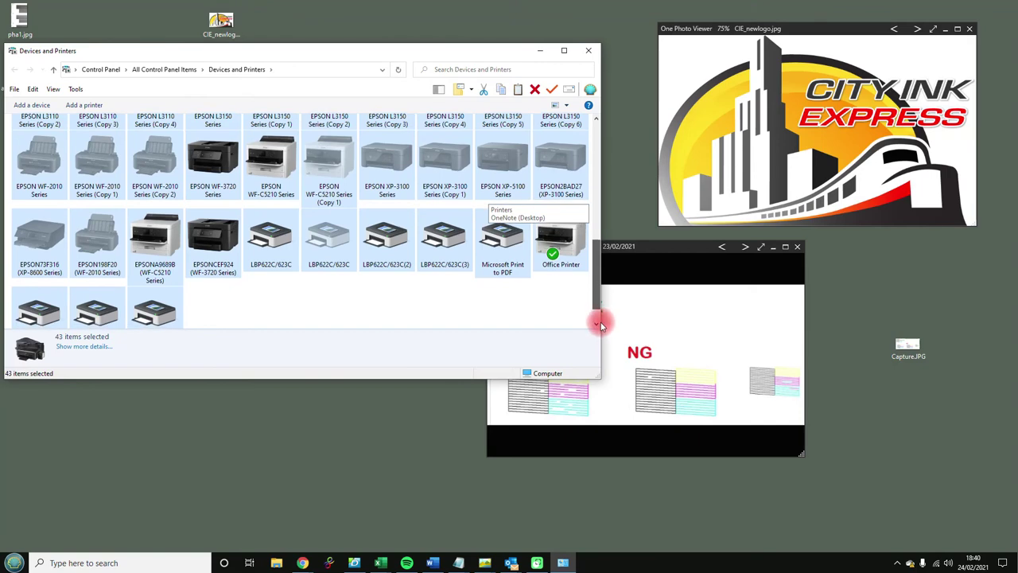
{"action": "left_click", "coordinate": [597, 324]}
Step: Open the maintenance options in the printing preferences of EPSONCEF924 (WF-3720 Series)
{"action": "right_click", "coordinate": [220, 216]}
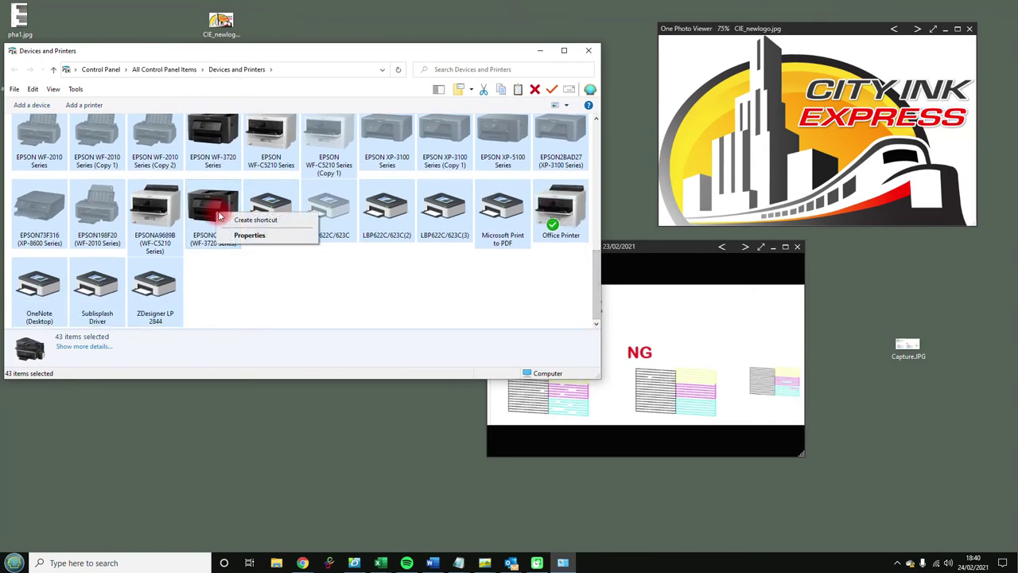
{"action": "left_click", "coordinate": [216, 215]}
{"action": "right_click", "coordinate": [207, 210]}
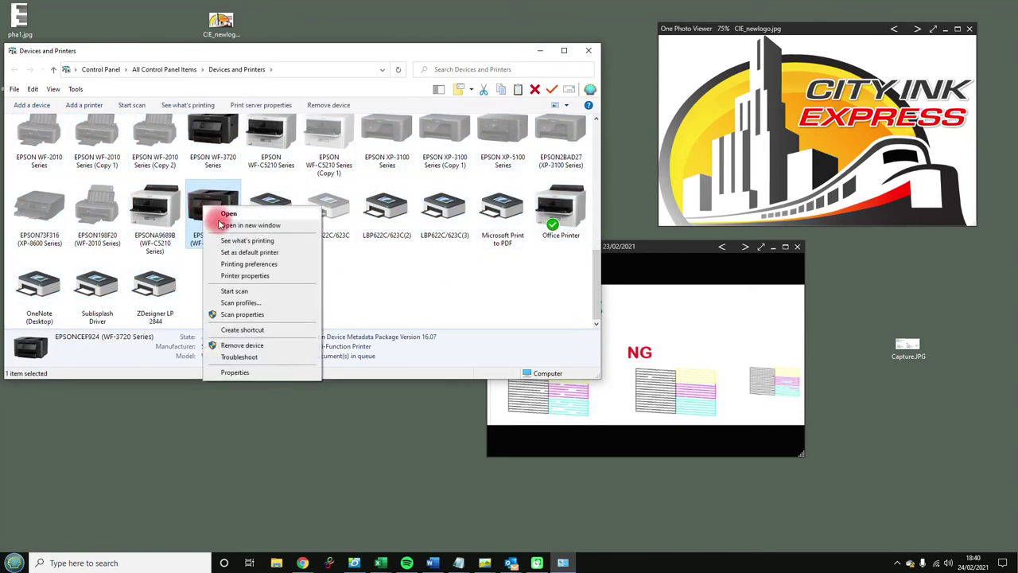
{"action": "left_click", "coordinate": [249, 264]}
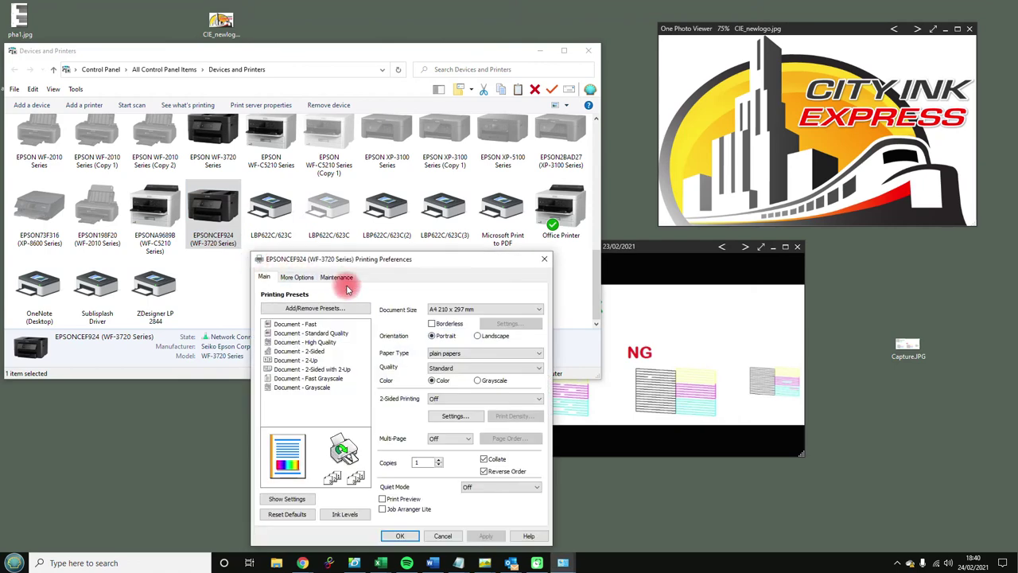
{"action": "left_click", "coordinate": [340, 280]}
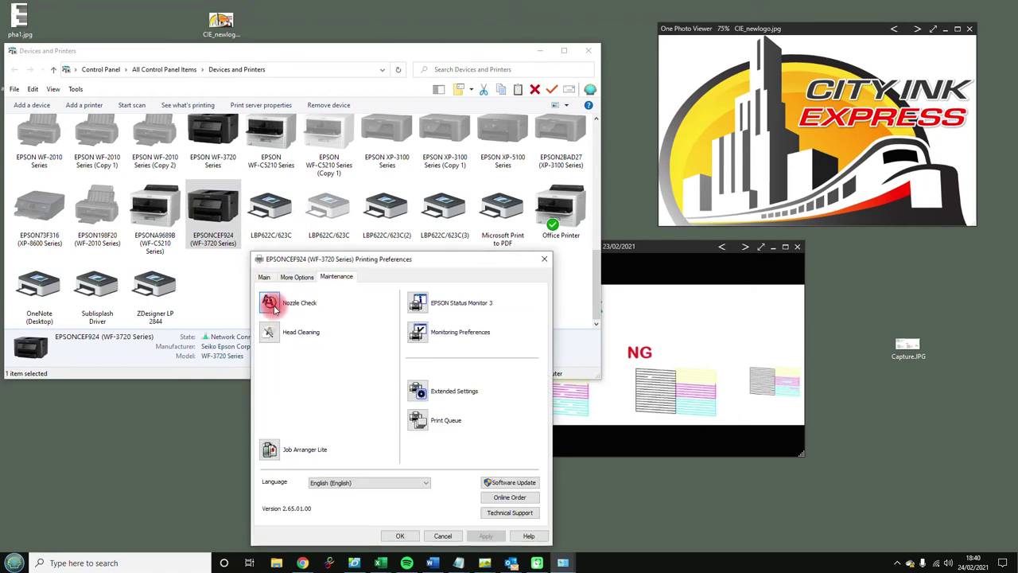
Step: Cancel the printing preferences and close Devices and Printers
{"action": "mouse_move", "coordinate": [565, 562]}
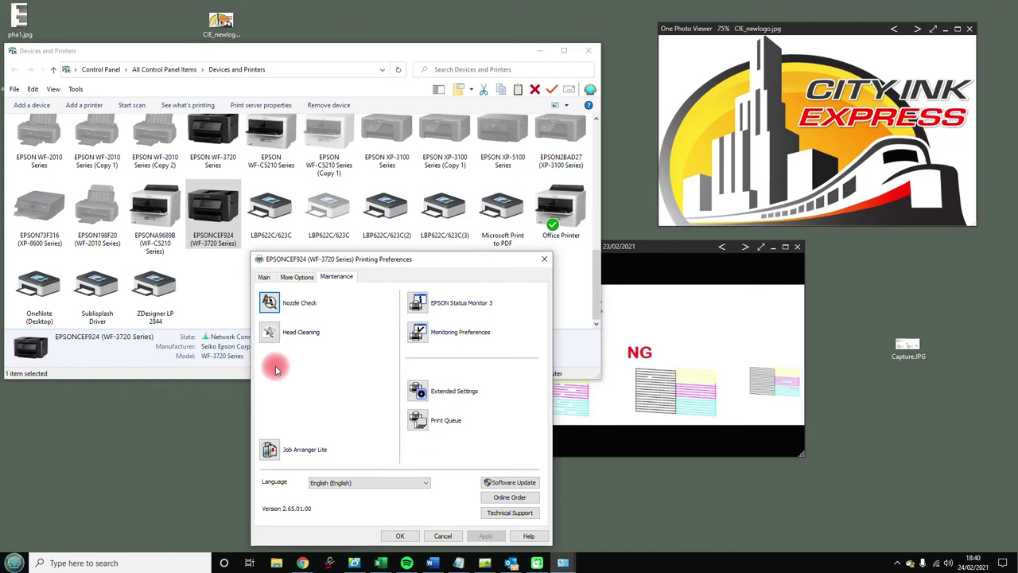
{"action": "mouse_move", "coordinate": [462, 562]}
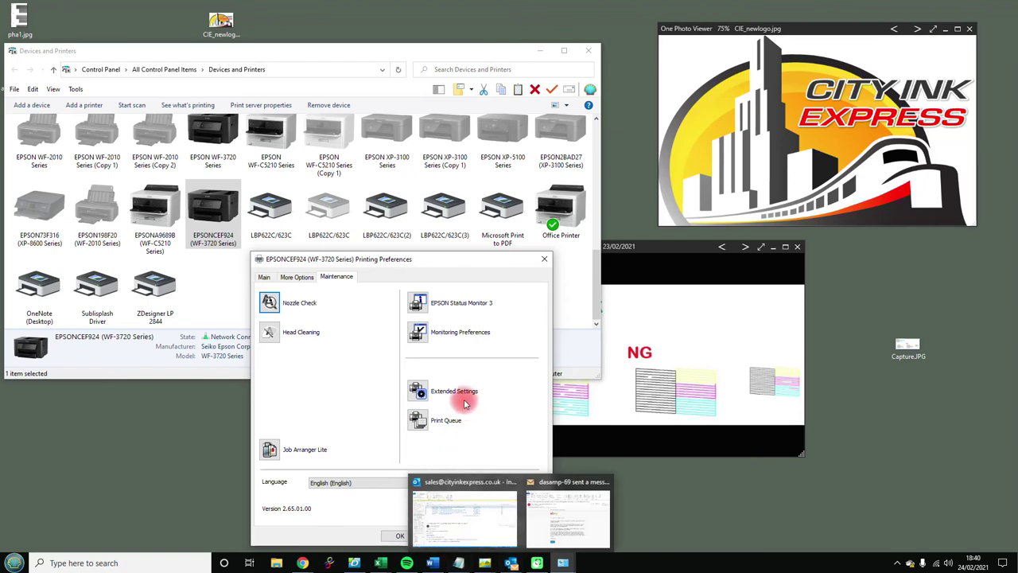
{"action": "left_click", "coordinate": [444, 533]}
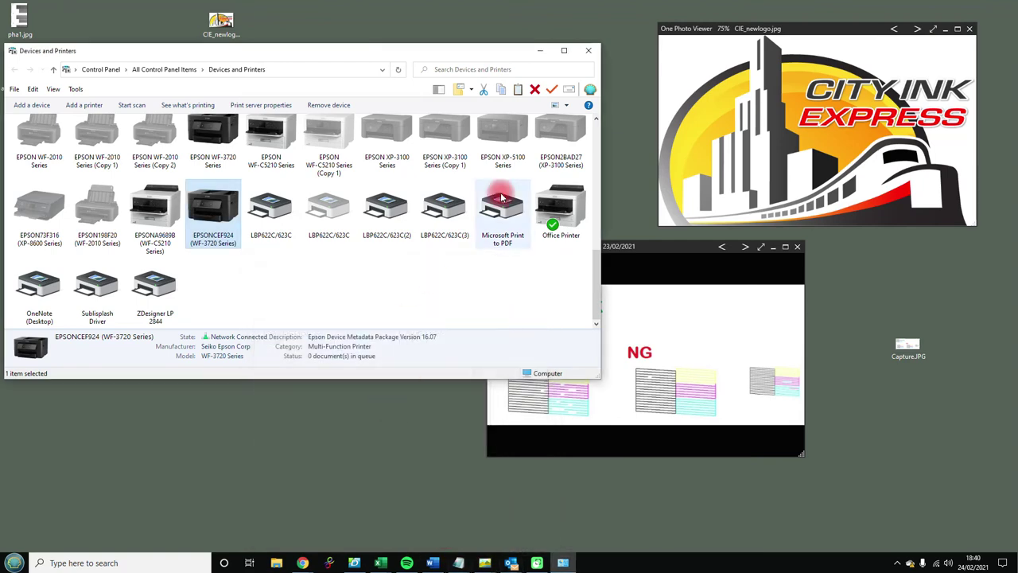
{"action": "left_click", "coordinate": [588, 50]}
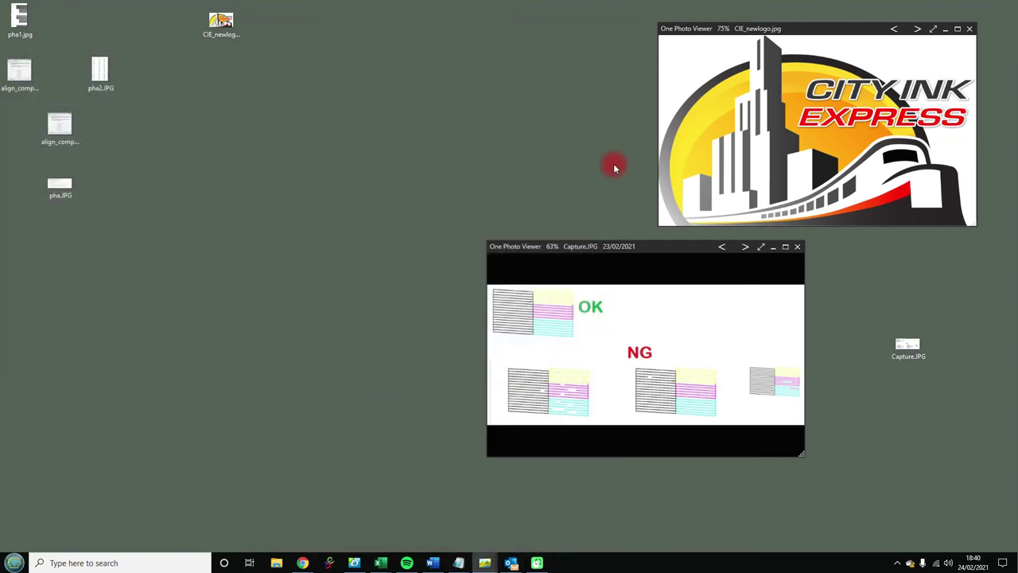
Step: View the alignment pattern images pha2.JPG and pha1.jpg from the desktop, closing each one after viewing
{"action": "left_click", "coordinate": [102, 72]}
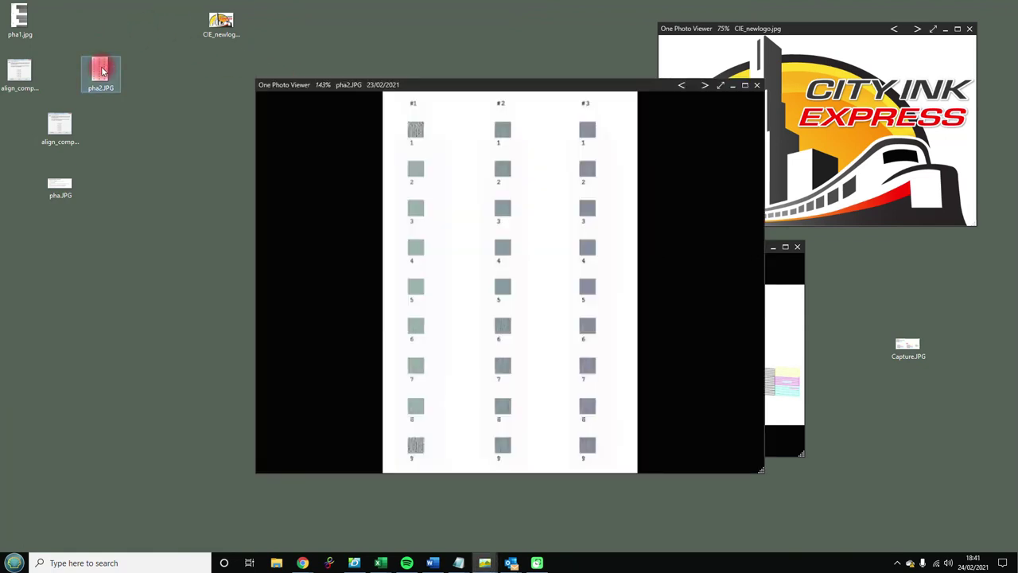
{"action": "left_click", "coordinate": [502, 166]}
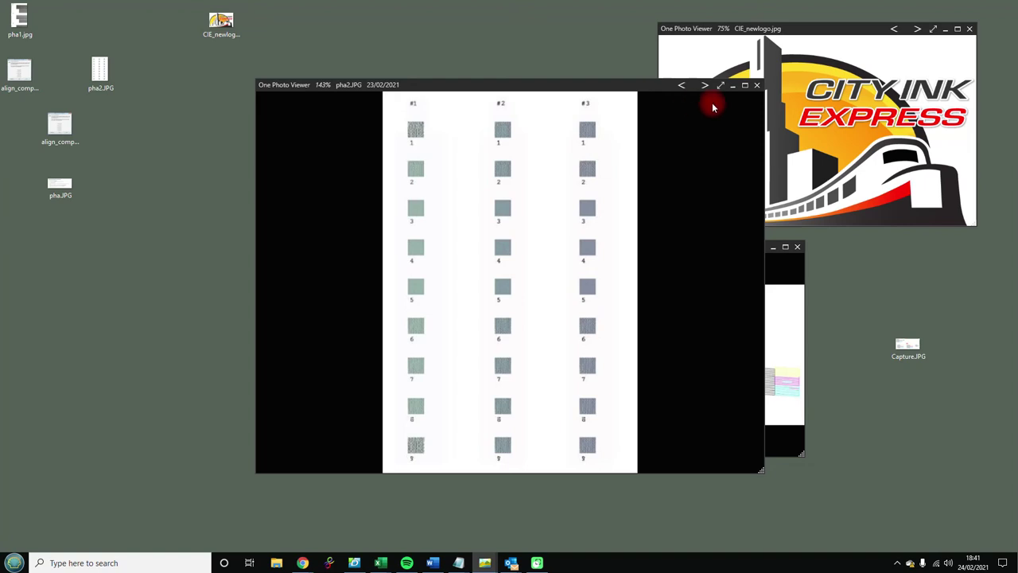
{"action": "left_click", "coordinate": [755, 86]}
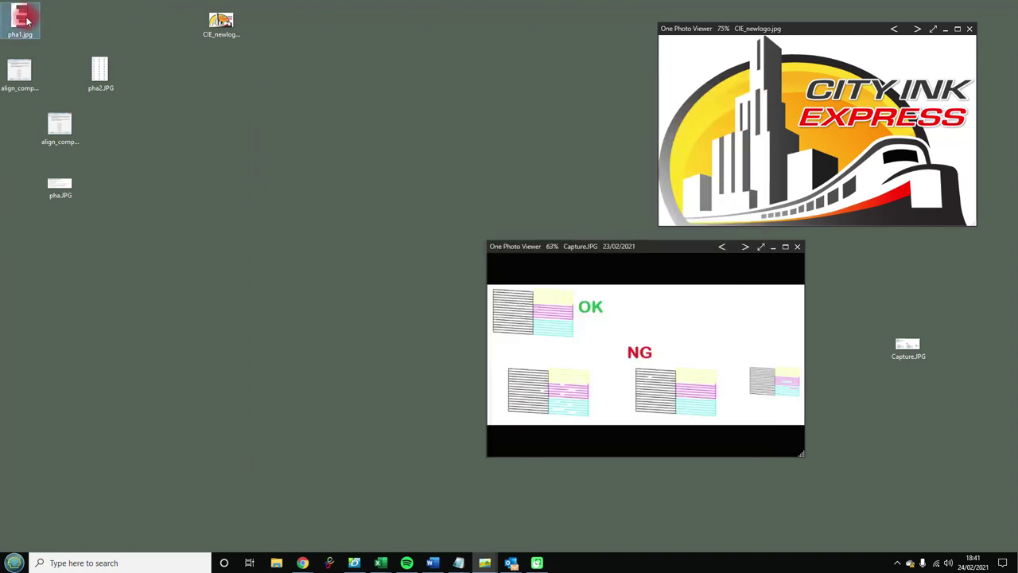
{"action": "double_click", "coordinate": [24, 17]}
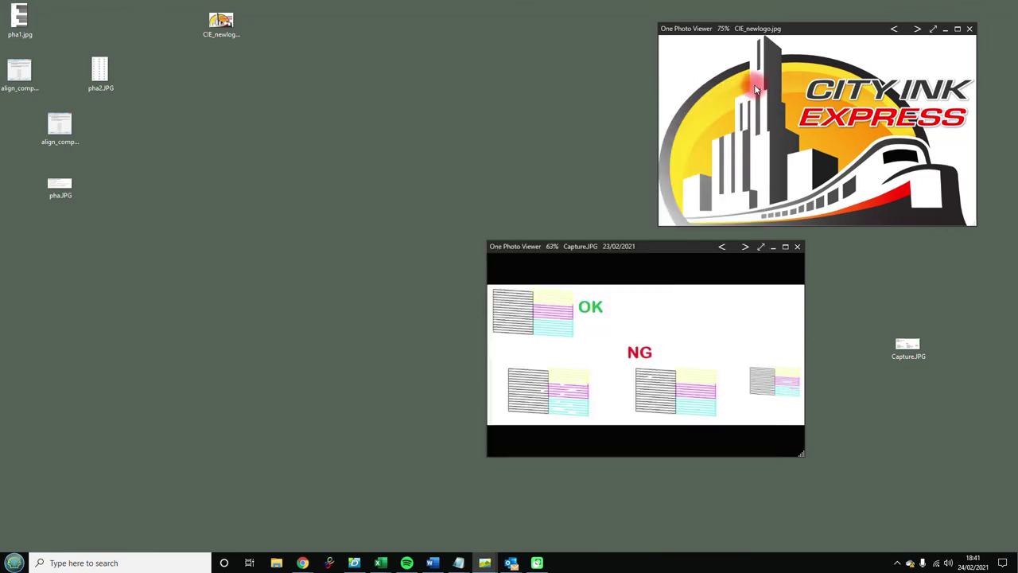
Step: View the Print Head Alignment example in align_compare_screen.jpg and close it
{"action": "left_click", "coordinate": [61, 125]}
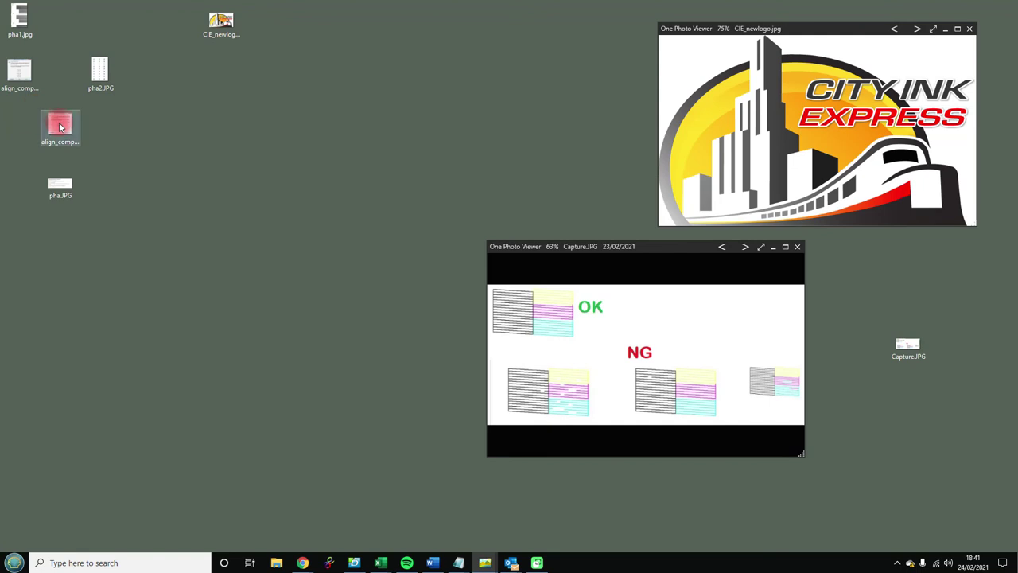
{"action": "double_click", "coordinate": [60, 125]}
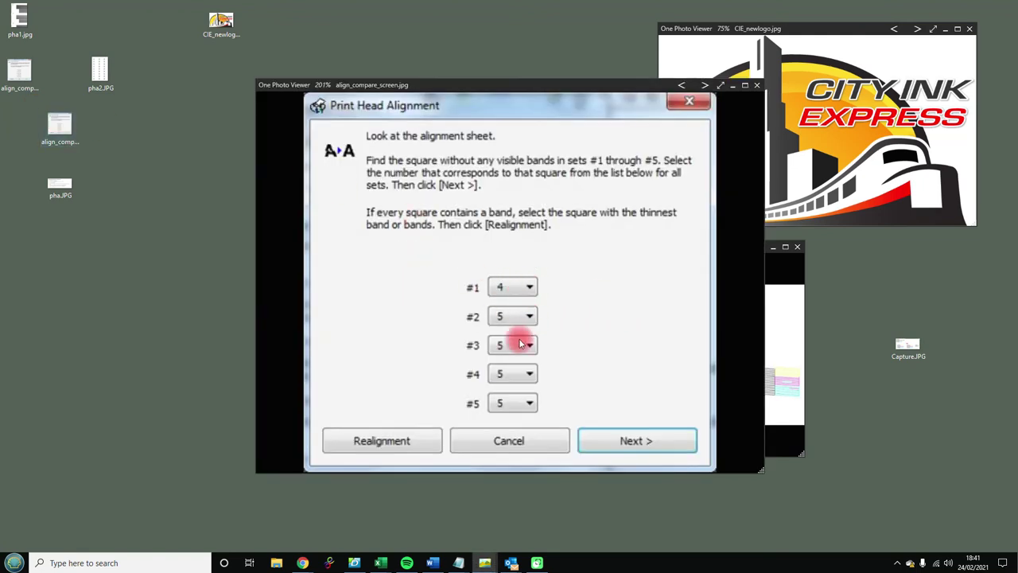
{"action": "left_click", "coordinate": [759, 86]}
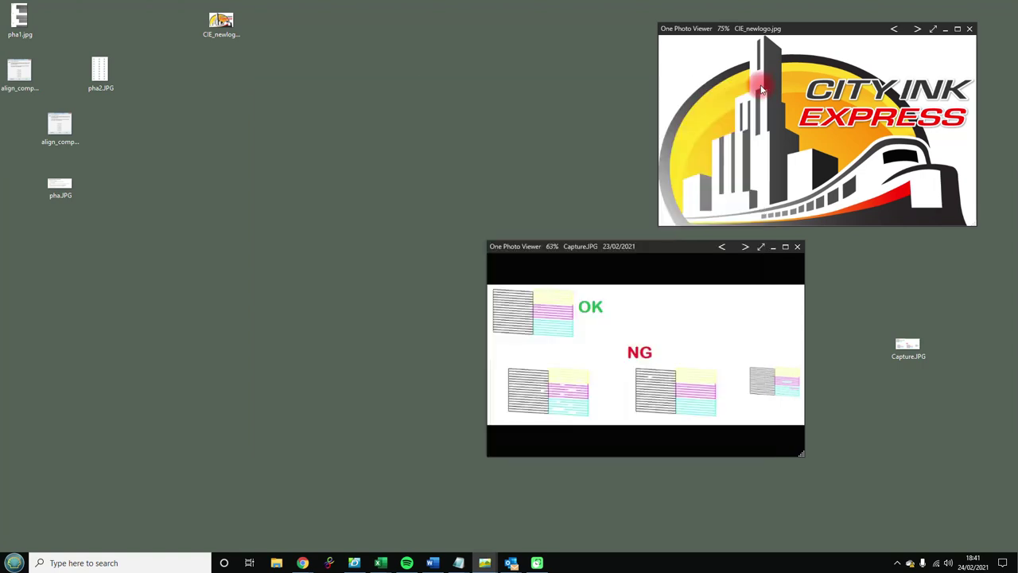
Step: Read the print head alignment instructions in pha.JPG, close them, and move the Capture.JPG sample beside the logo image
{"action": "double_click", "coordinate": [59, 188]}
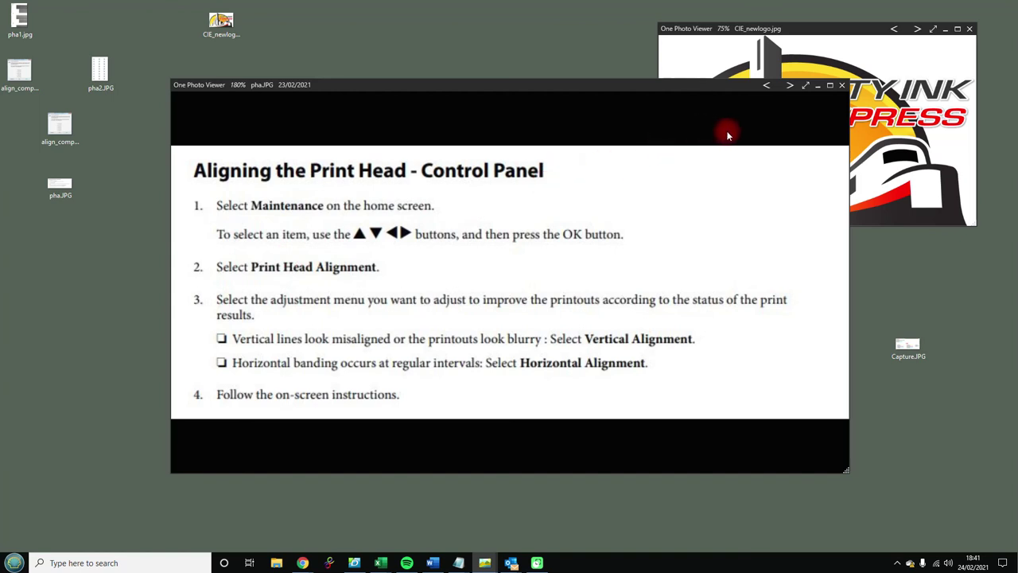
{"action": "left_click", "coordinate": [842, 85]}
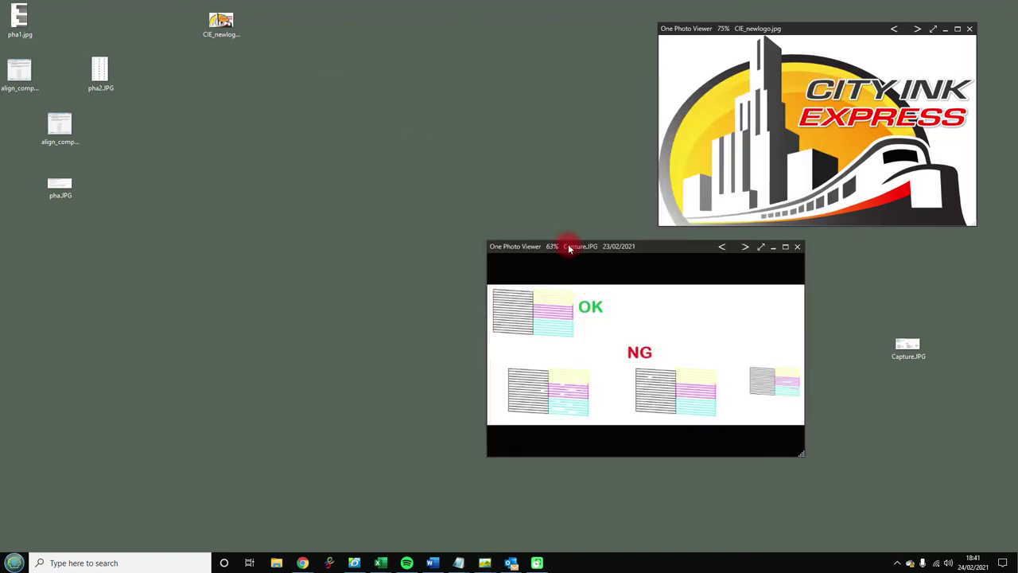
{"action": "left_click_drag", "start_coordinate": [568, 243], "coordinate": [394, 97]}
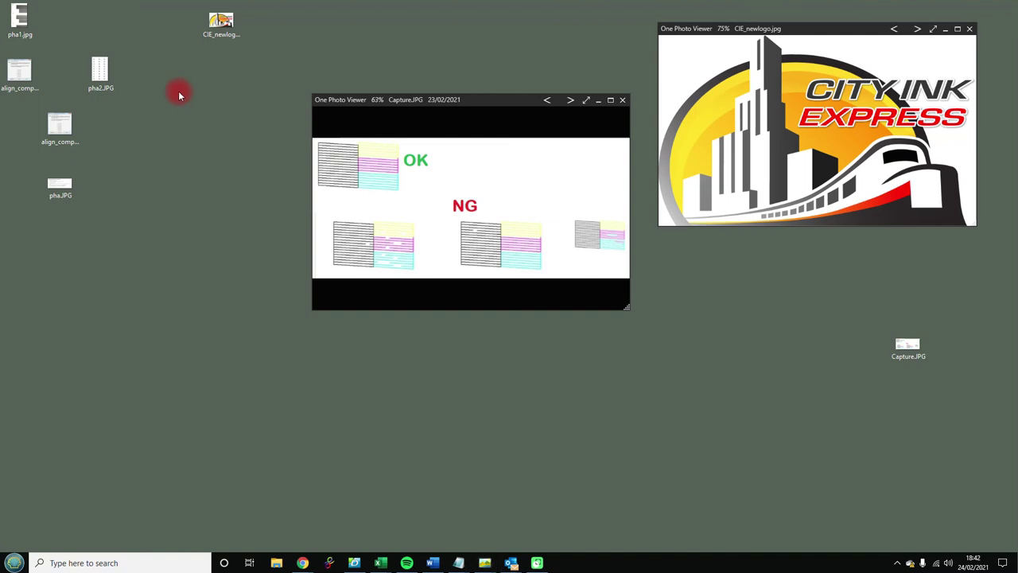
{"action": "left_click", "coordinate": [384, 100]}
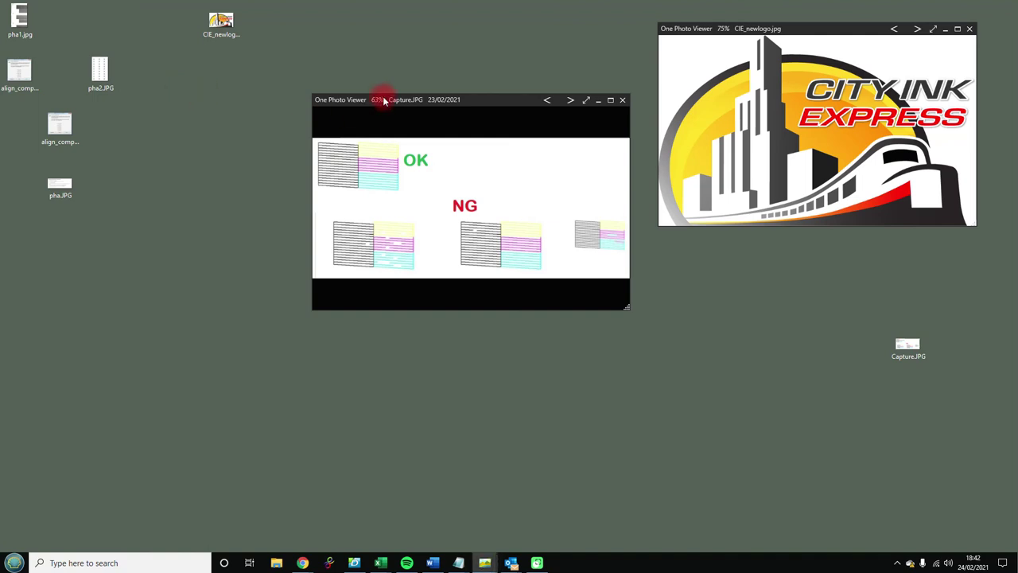